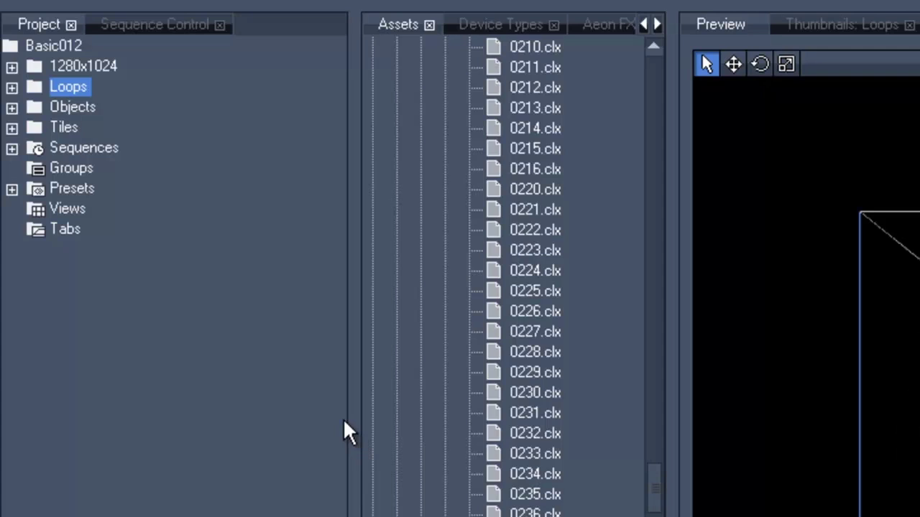
Create a second sequence in the project's Sequences folder and select it
left_click(13, 148)
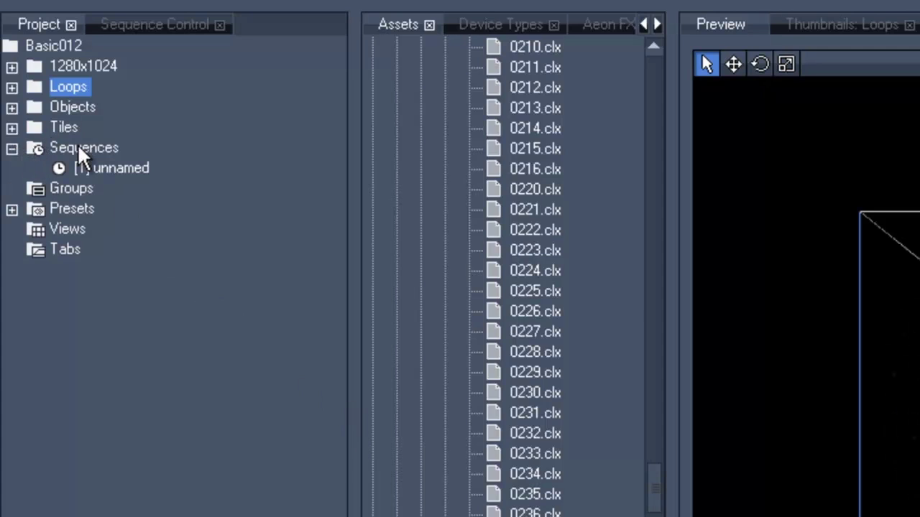
right_click(79, 147)
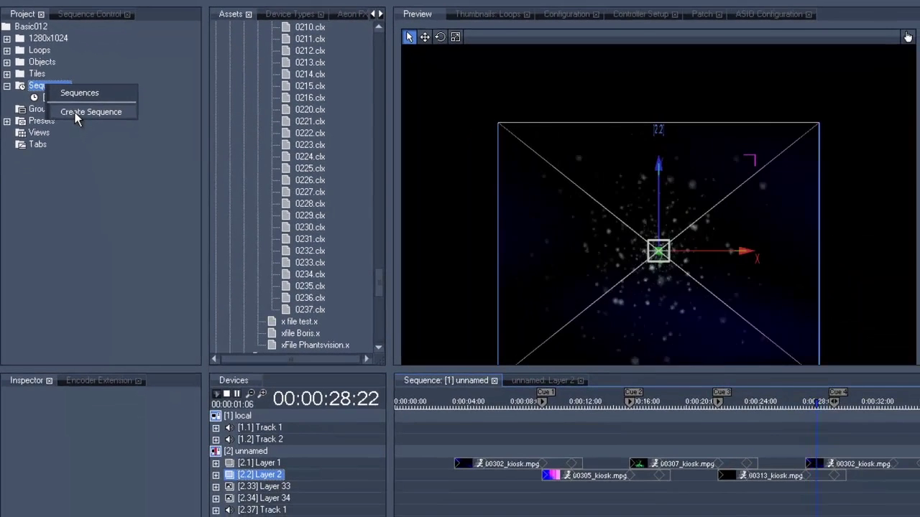
left_click(118, 178)
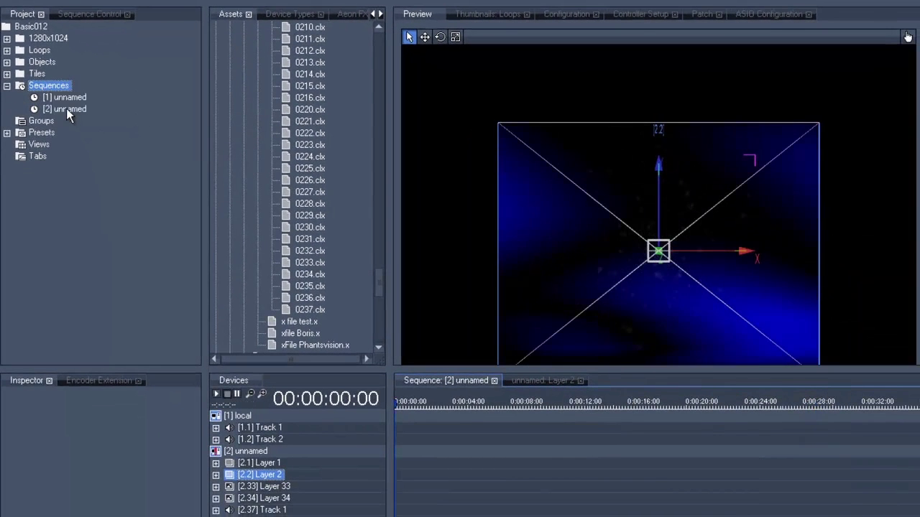
left_click(64, 110)
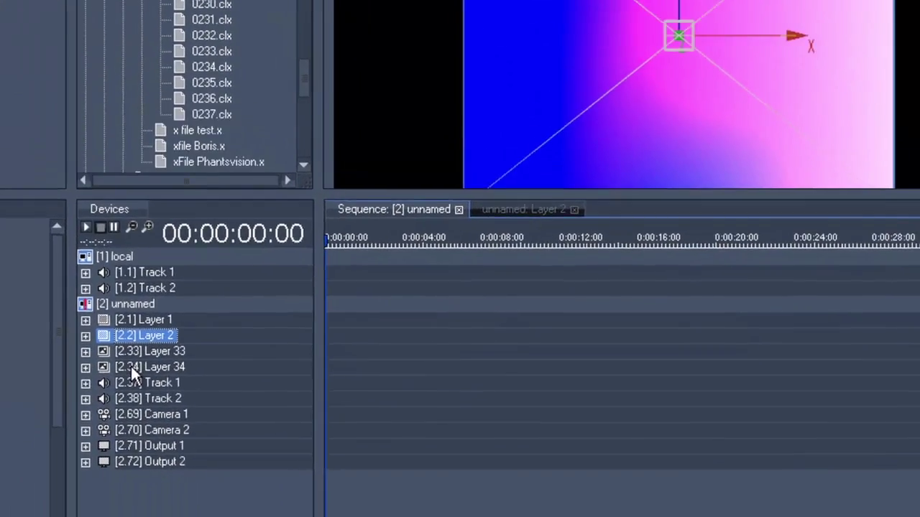
Assign ColourBars.png from the 1280x1024 folder to Layer 34 and raise the layer's opacity to 255
left_click(108, 336)
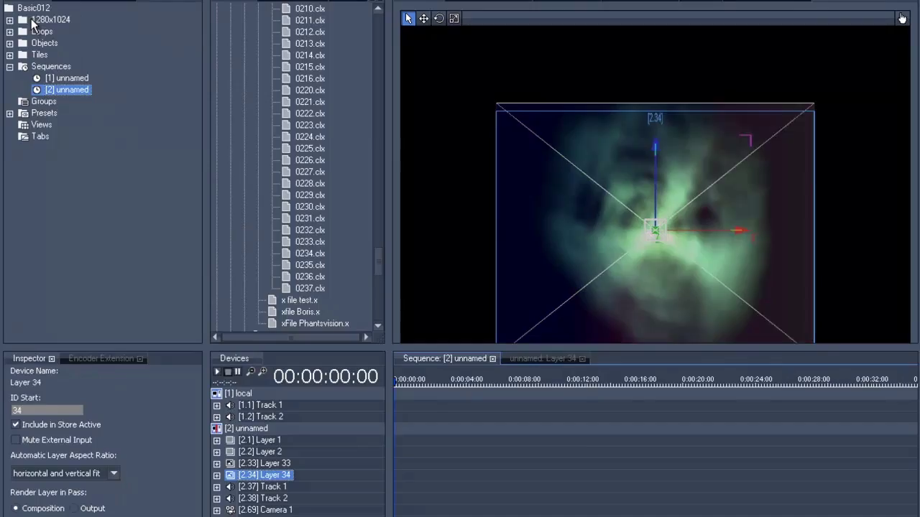
left_click(32, 20)
left_click(10, 20)
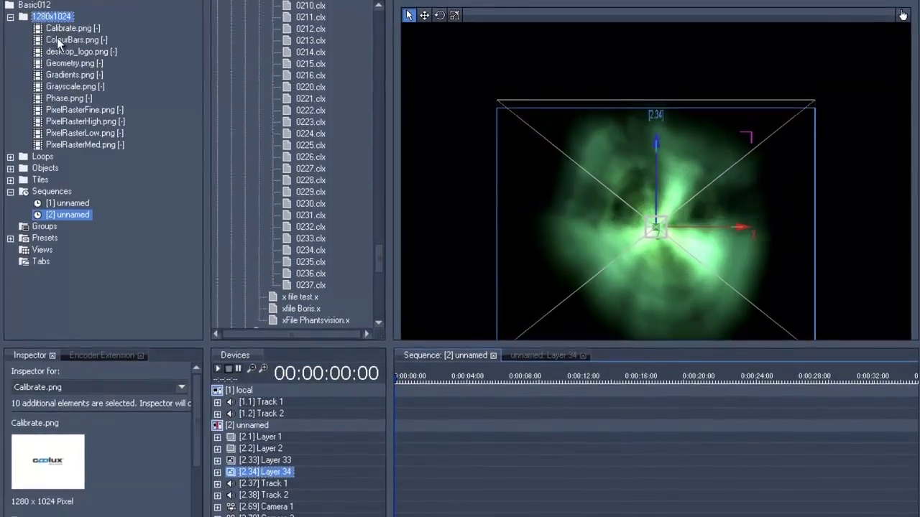
left_click(57, 37)
left_click(530, 351)
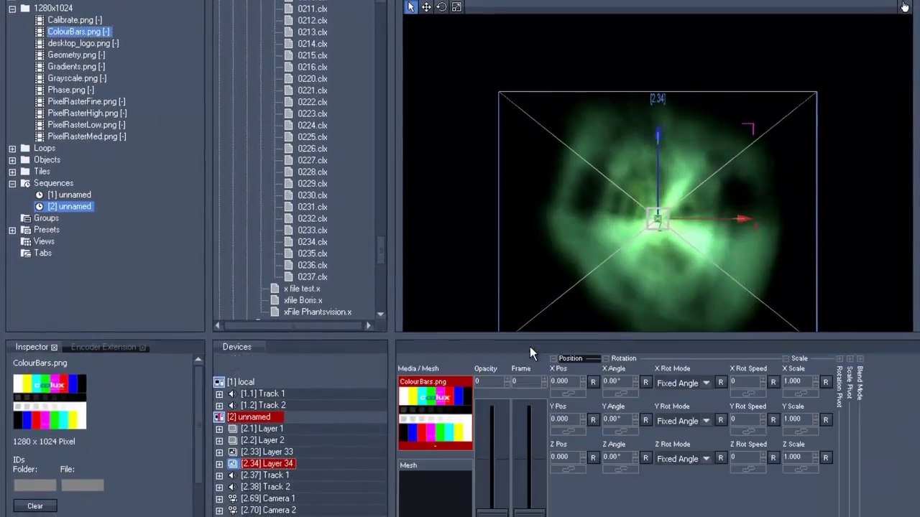
left_click_drag(496, 424, 484, 374)
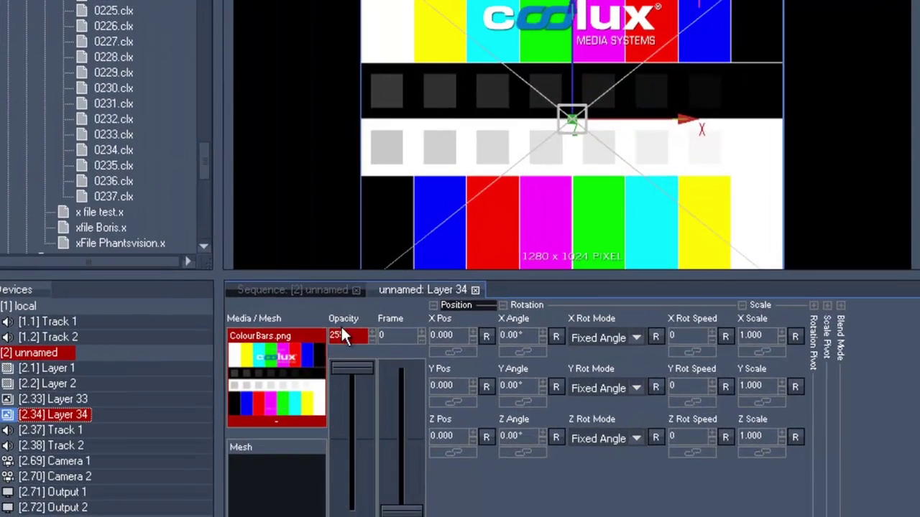
Link Layer 34's X and Y scale and set both to 0.260, with X position -3.700 and Y position 3.000
left_click(752, 351)
left_click(753, 403)
left_click_drag(760, 335, 748, 405)
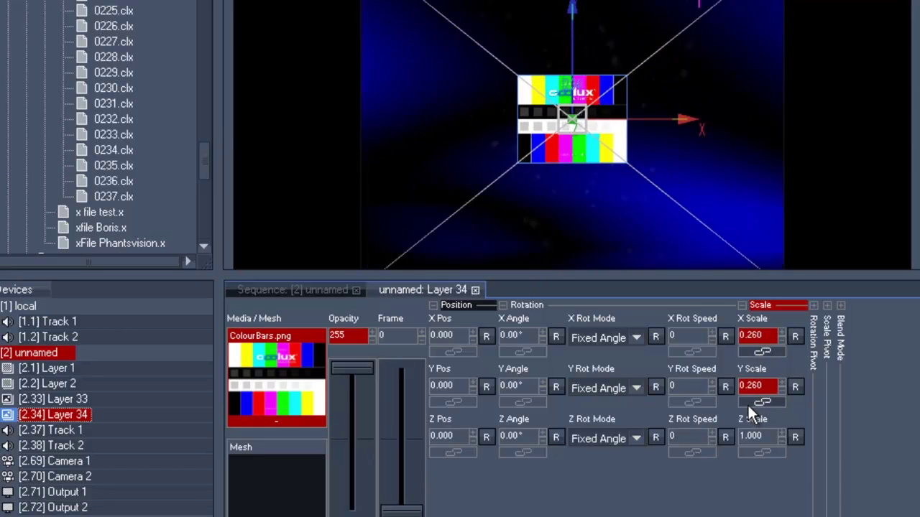
mouse_move(442, 352)
left_mouse_down()
mouse_move(440, 380)
mouse_move(437, 355)
left_mouse_up()
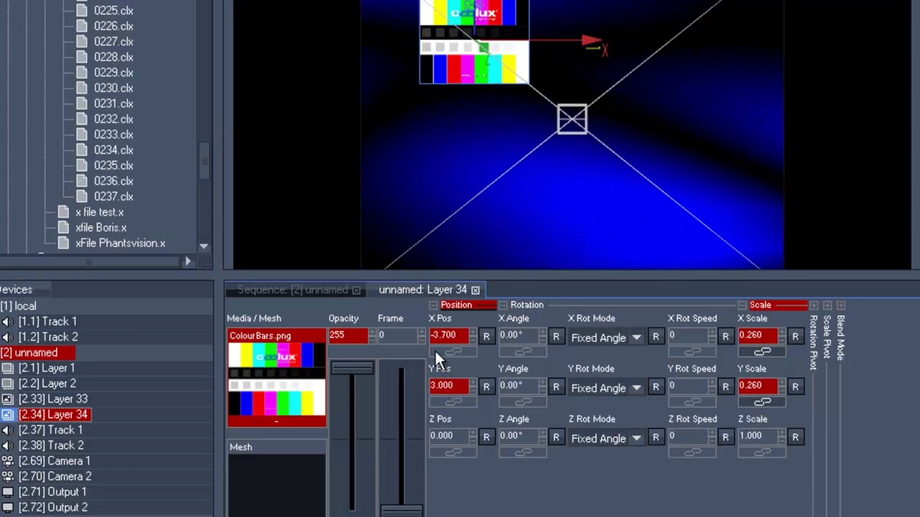
Set Layer 34's opacity to 0 and store the active values in sequence 2 at 00:00:02:07
left_click_drag(343, 369, 351, 510)
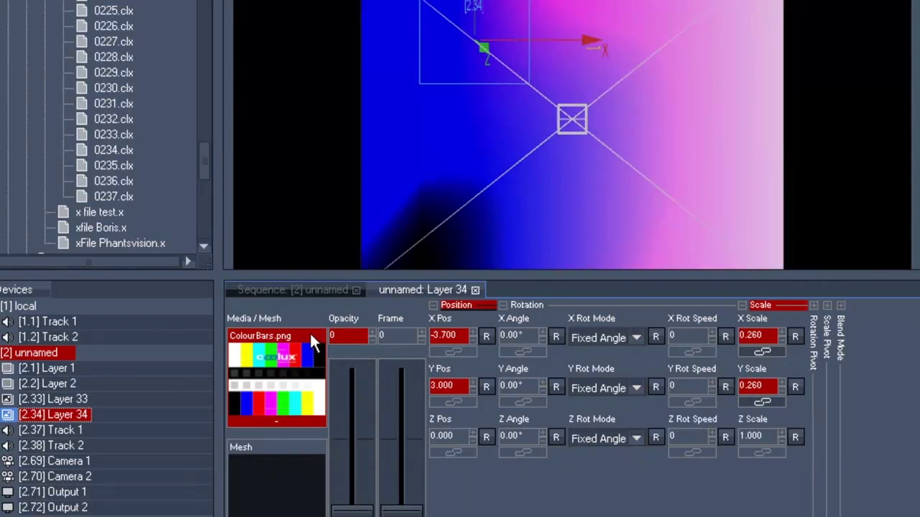
left_click(297, 290)
left_click(270, 318)
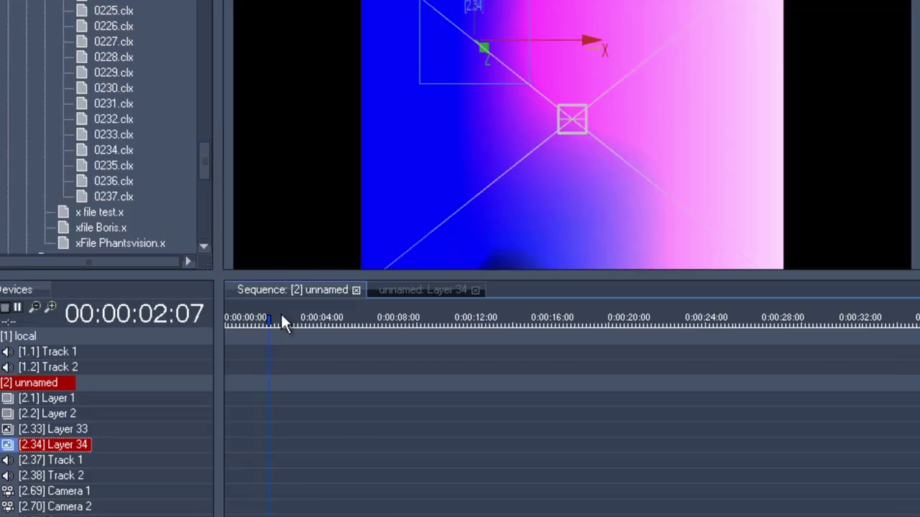
right_click(281, 318)
left_click(307, 349)
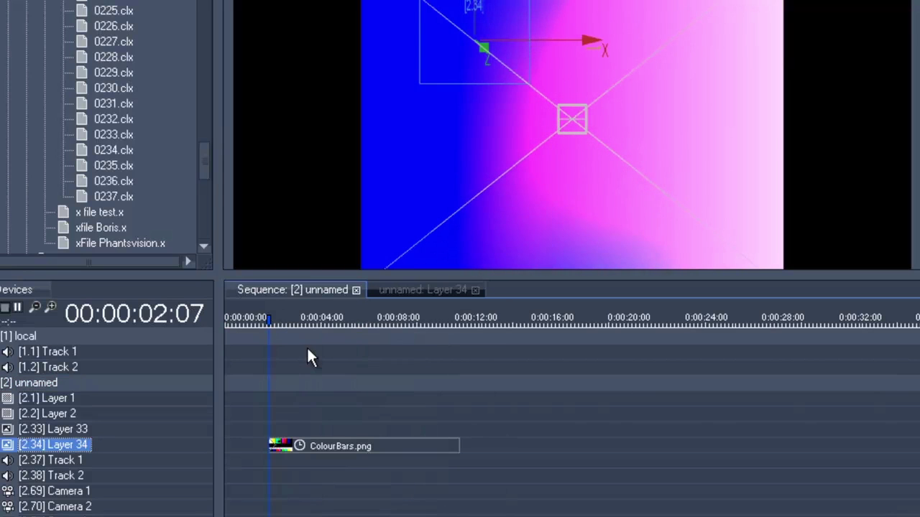
Advance the sequence time by 2 seconds, set Layer 34's opacity to 255, and store the active values
left_click(173, 319)
type("++200")
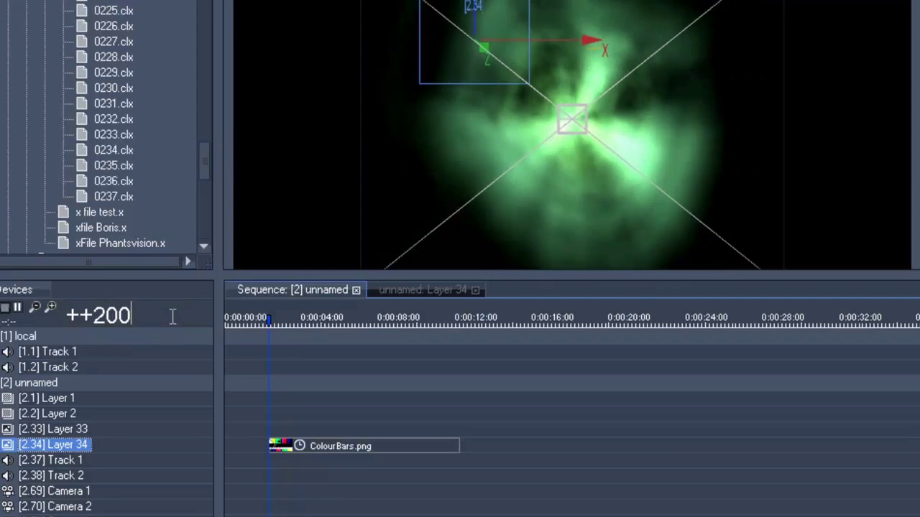
key("Return")
left_click(389, 291)
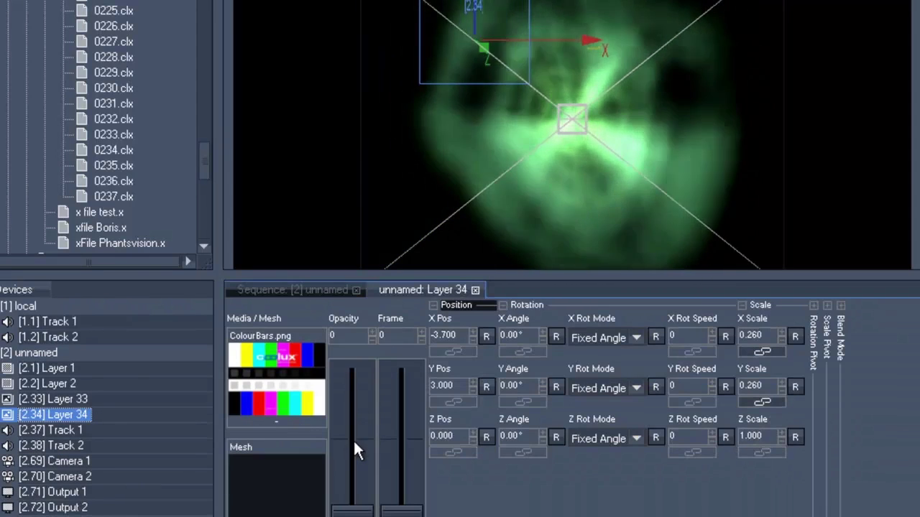
left_click_drag(353, 441, 349, 353)
left_click(322, 290)
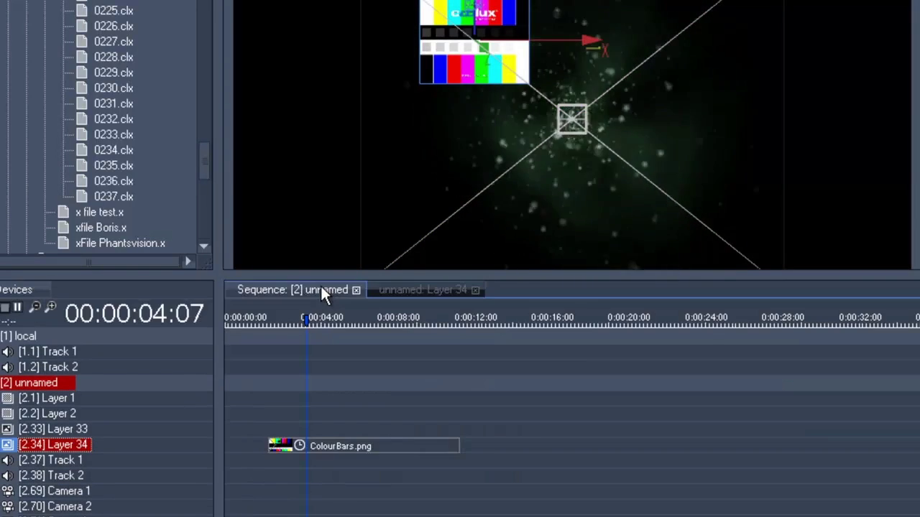
right_click(369, 313)
left_click(390, 348)
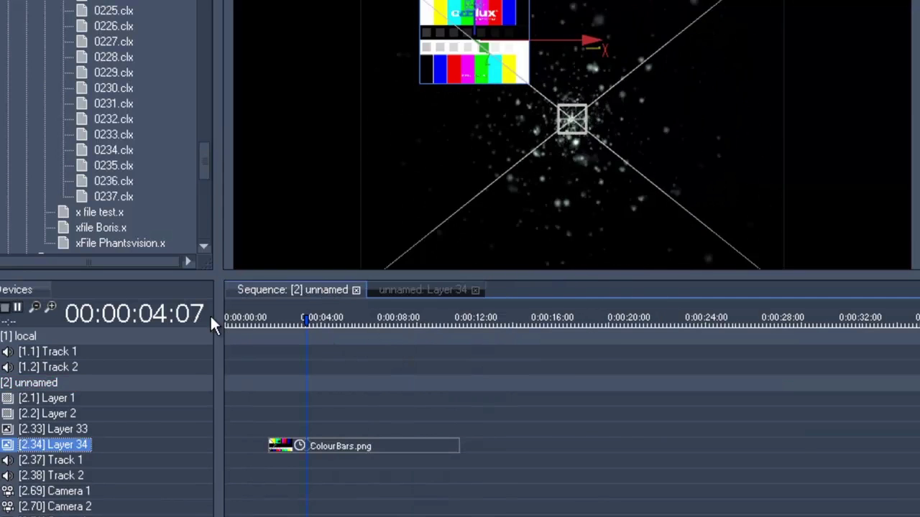
Store Layer 34 at opacity 0 another 2 seconds further along the sequence, and review its opacity keyframes
double_click(191, 318)
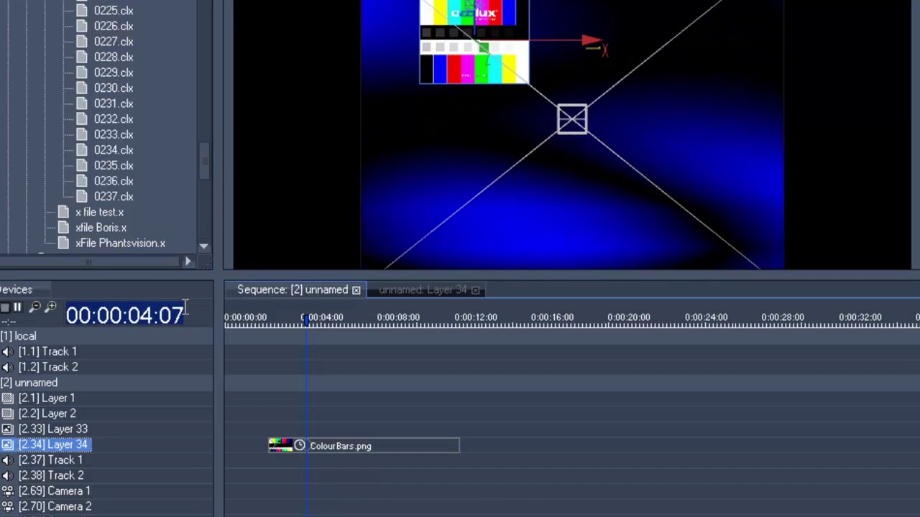
type("++")
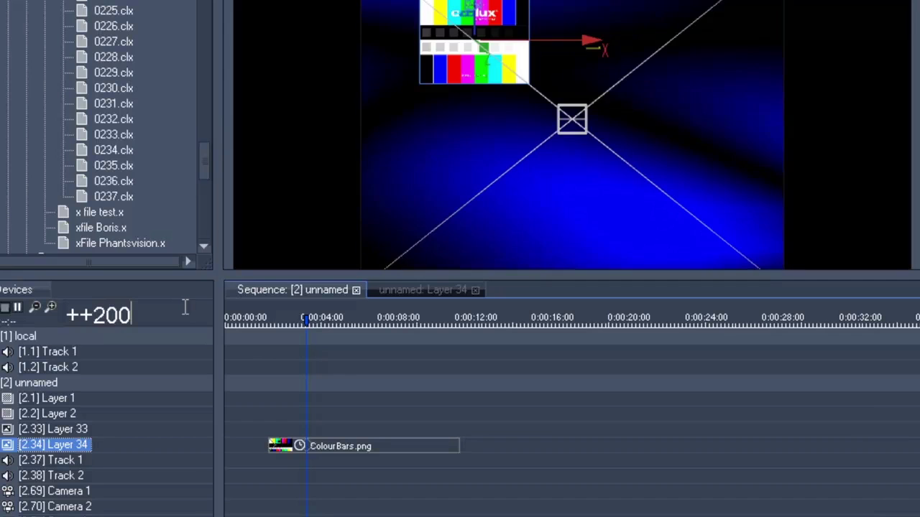
type("200")
key("Return")
left_click(396, 291)
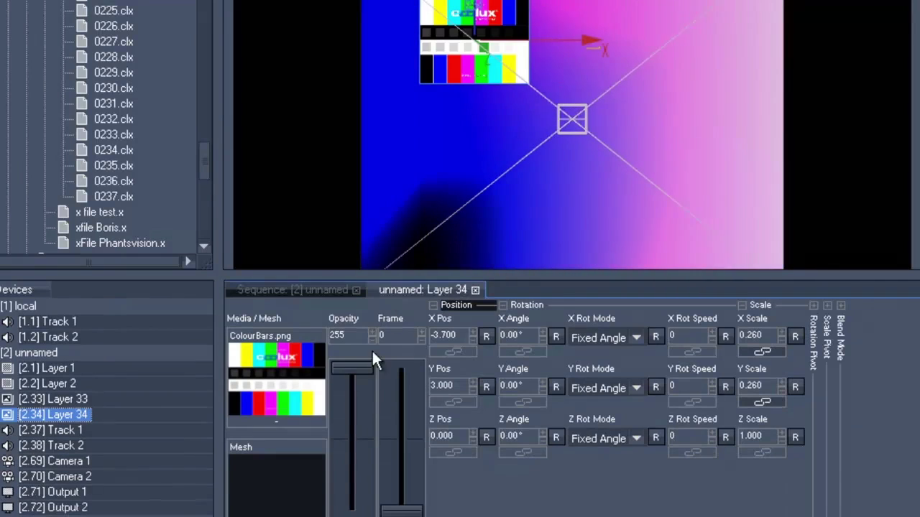
left_click_drag(373, 354, 352, 511)
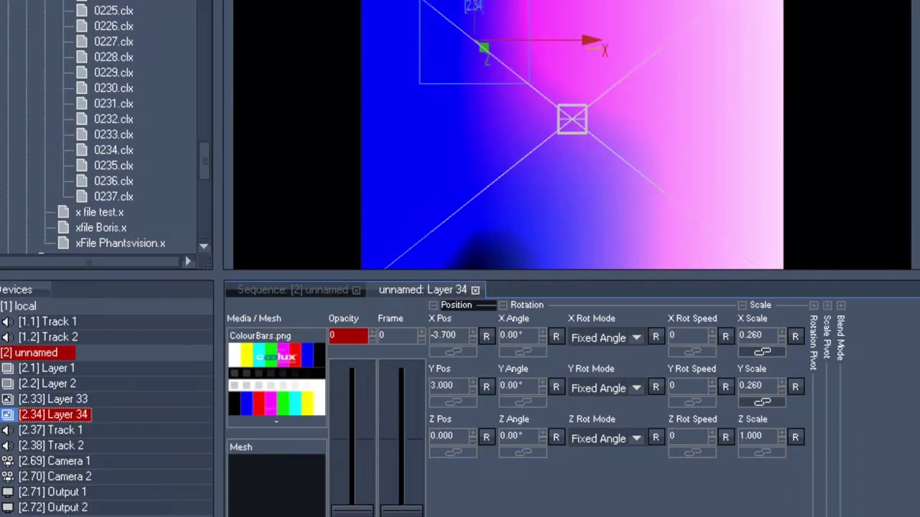
left_click(324, 289)
right_click(321, 307)
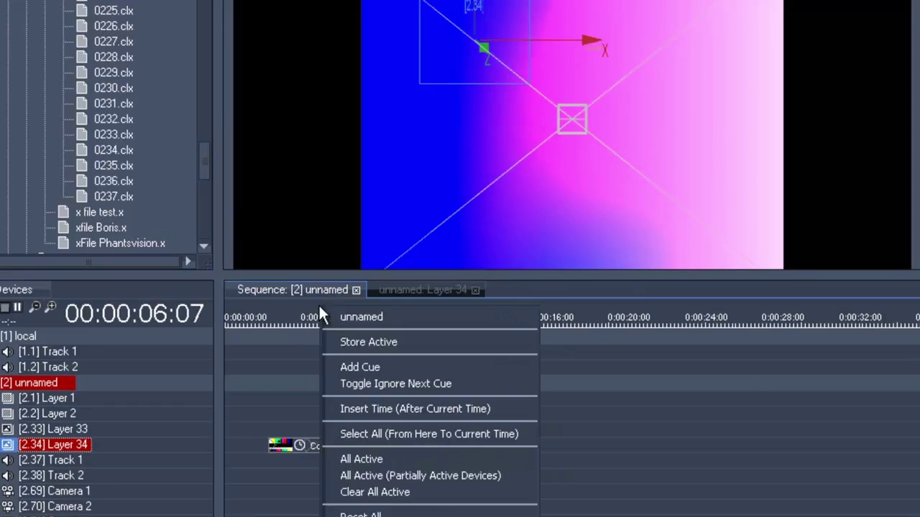
left_click(337, 344)
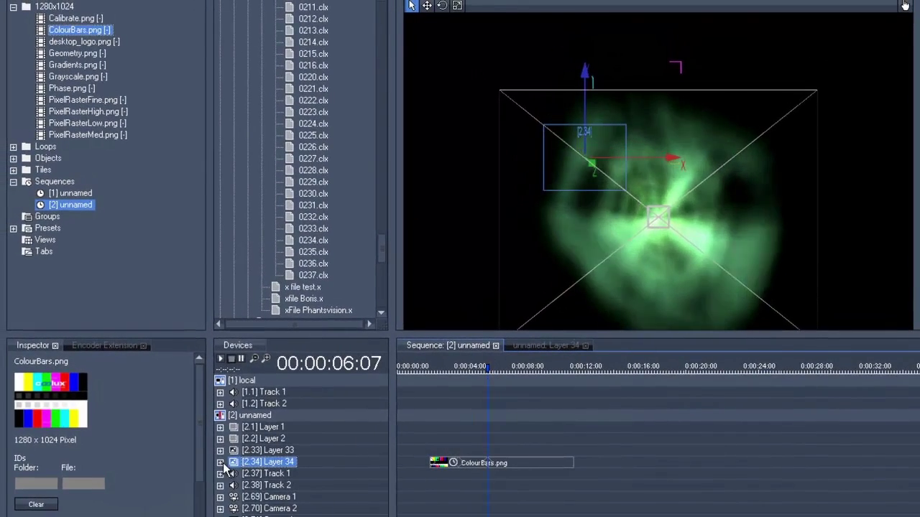
left_click(221, 462)
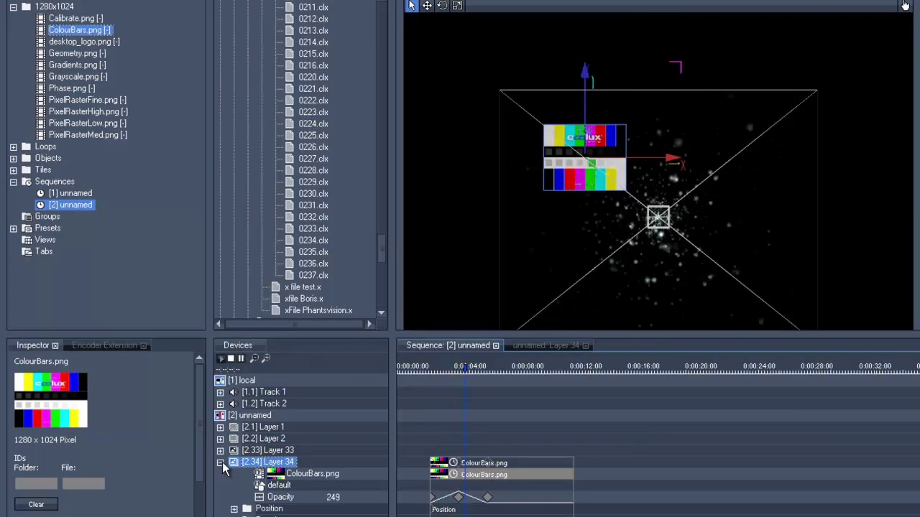
left_click(221, 464)
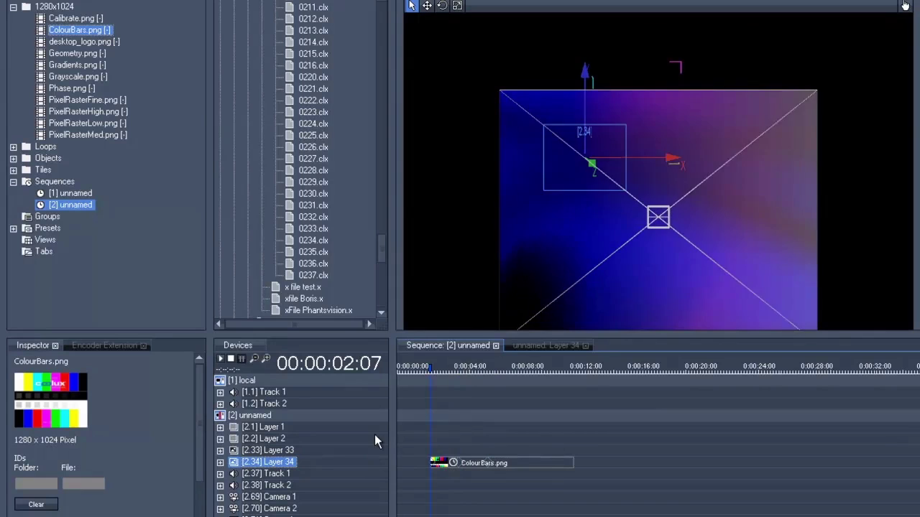
Add a cue at the start of the ColourBars.png clip, at 0:00:02:07, and set its mode to Pause
right_click(444, 360)
left_click(463, 407)
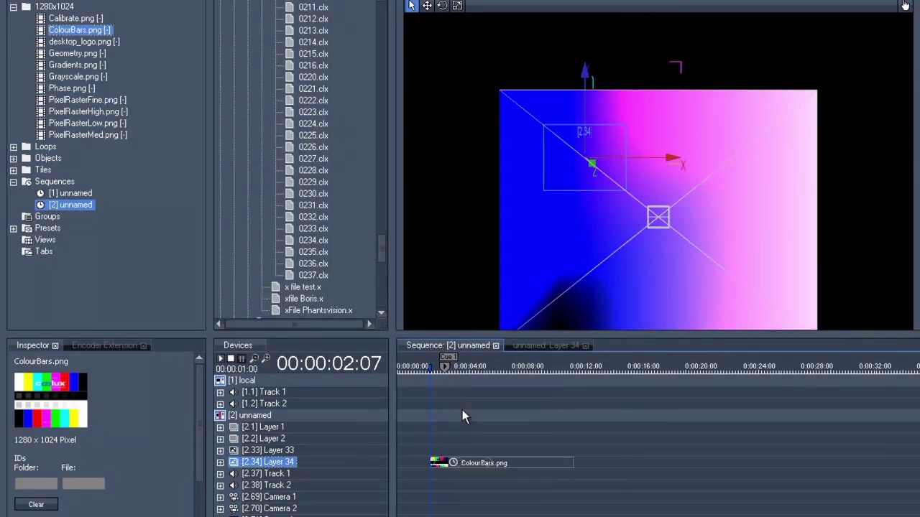
left_click(445, 366)
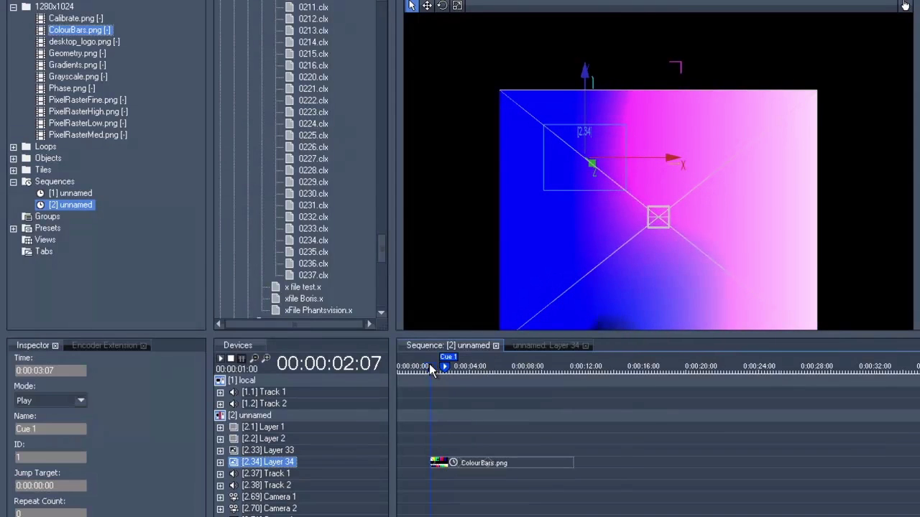
left_click(27, 402)
left_click(27, 425)
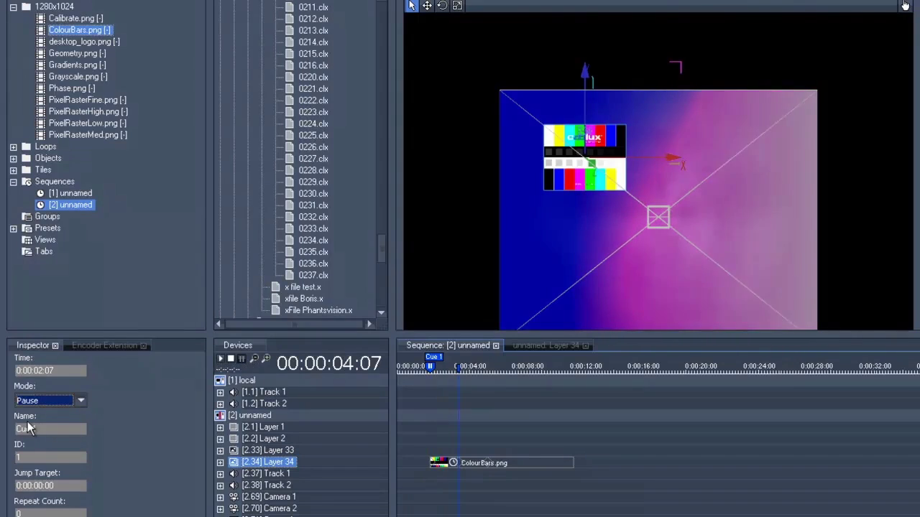
Add a second cue at 0:00:04:07, where the clip is fully visible, and set its mode to Pause
right_click(489, 362)
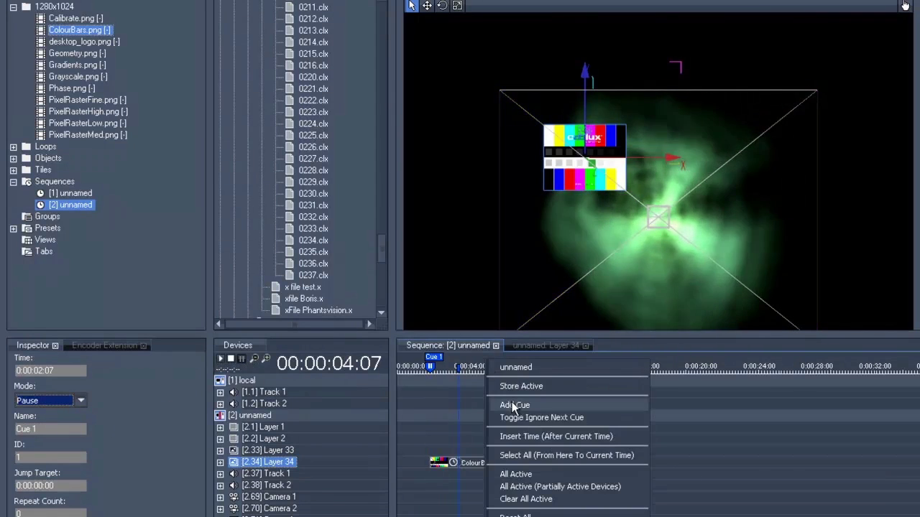
left_click(513, 406)
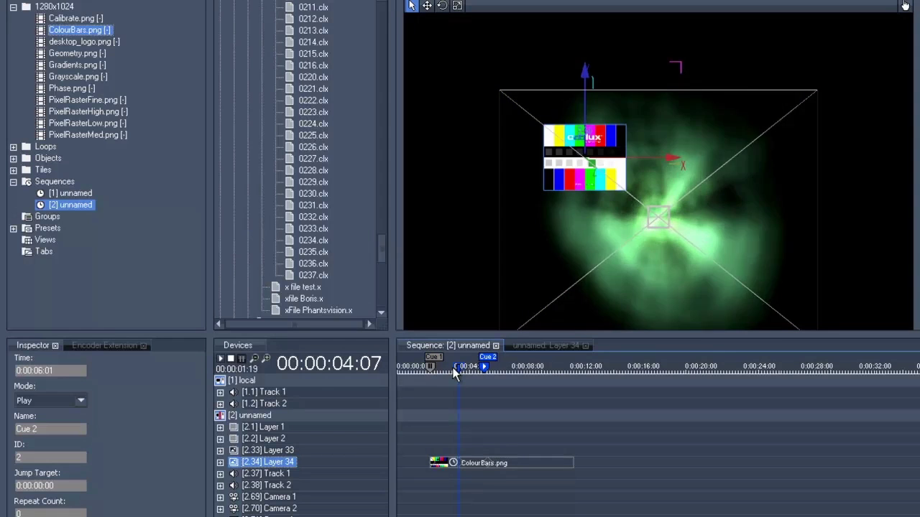
left_click_drag(484, 365, 459, 365)
left_click(43, 400)
left_click(29, 427)
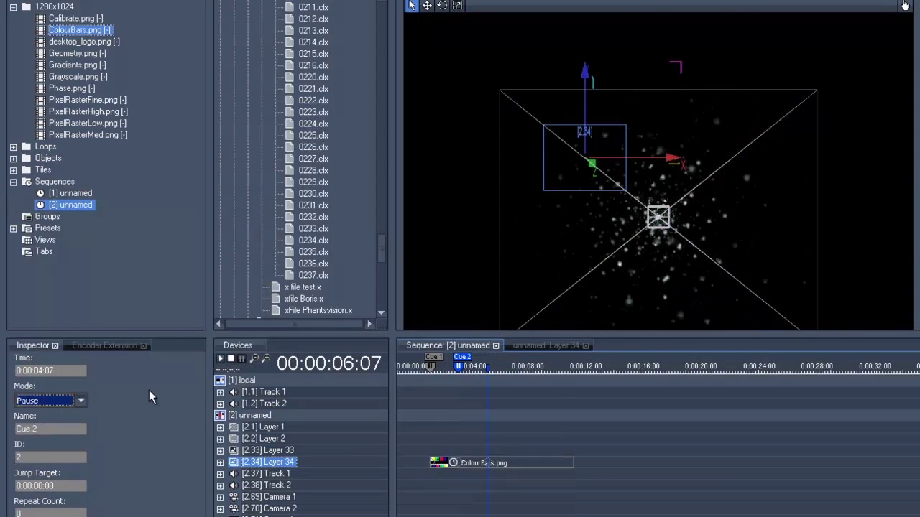
Add a third cue at 0:00:06:07, set its mode to Jump, and open its jump target for editing
right_click(514, 367)
left_click(527, 406)
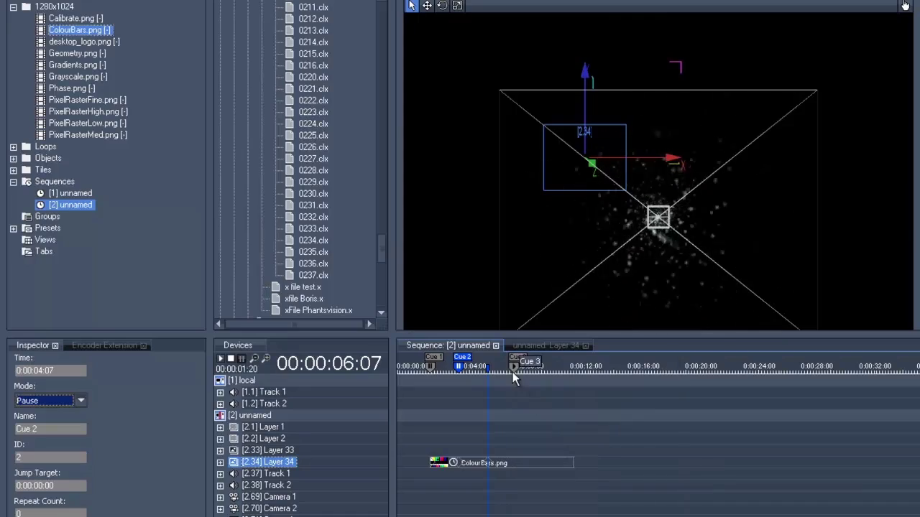
left_click(514, 366)
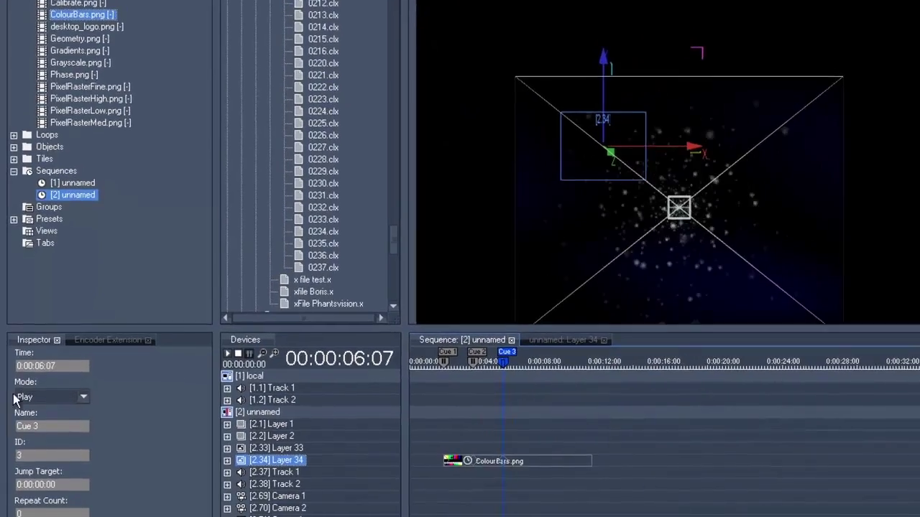
left_click(43, 400)
left_click(26, 437)
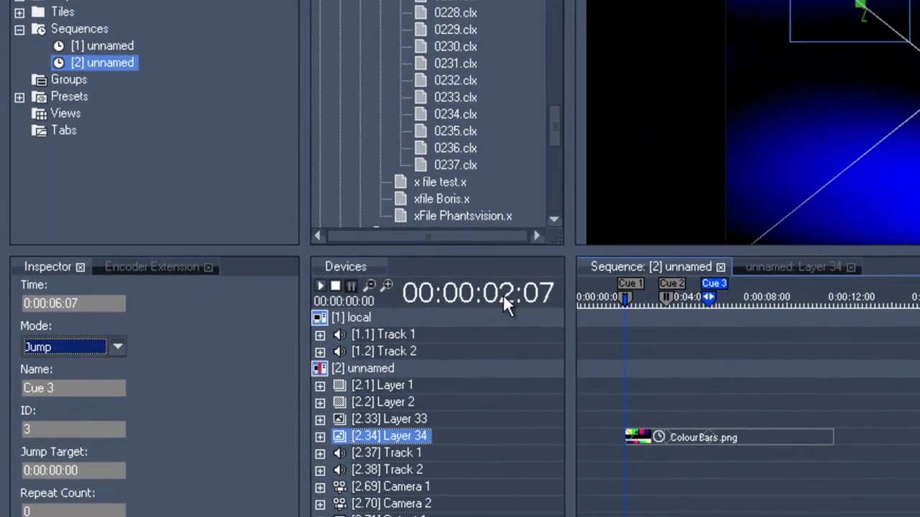
left_click(59, 474)
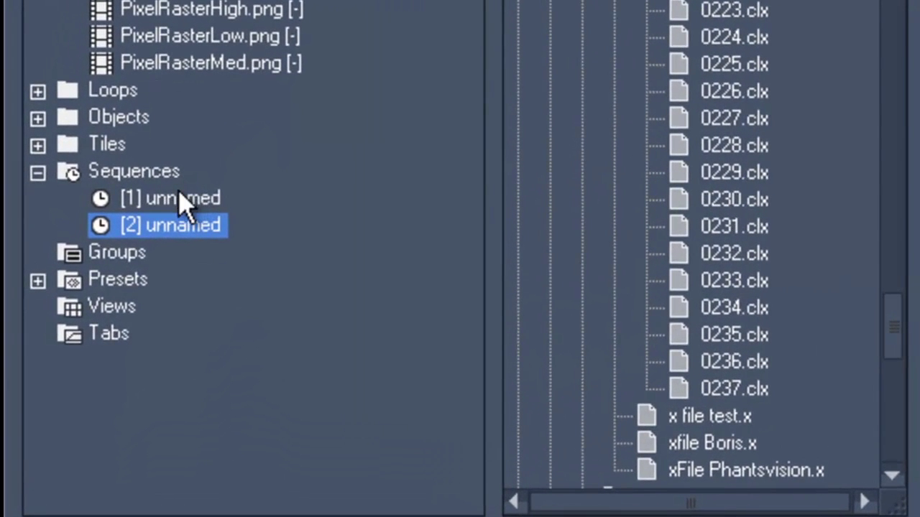
Rename the first sequence in the project as Main Show
left_click(179, 199)
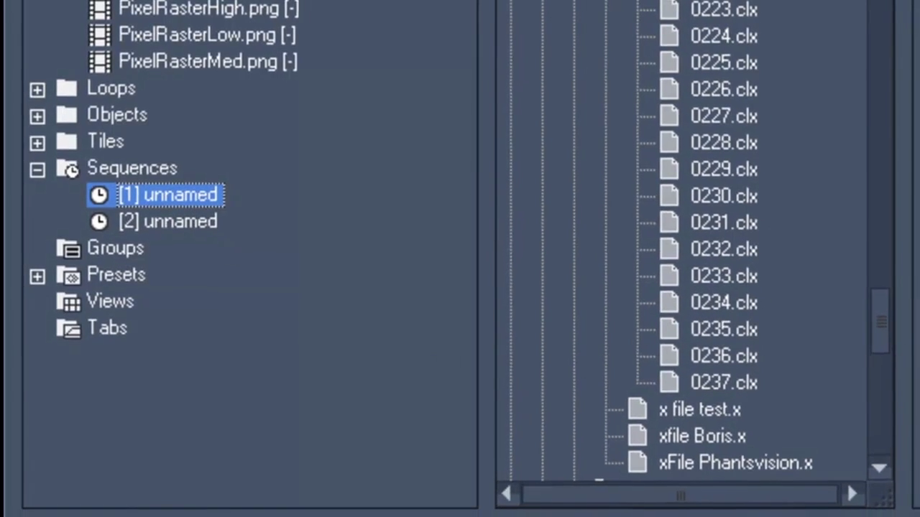
right_click(209, 186)
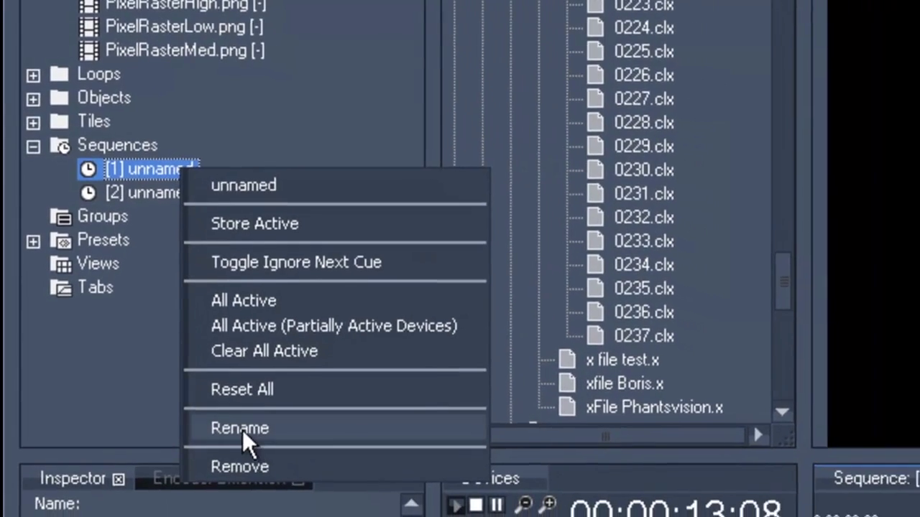
left_click(261, 466)
type("Main Show")
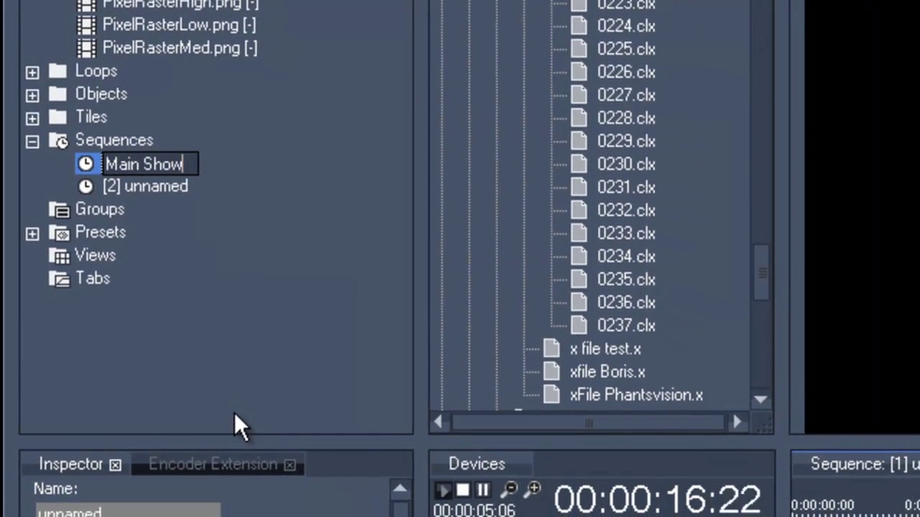
key("Return")
Rename the second sequence in the project as PIP
right_click(139, 187)
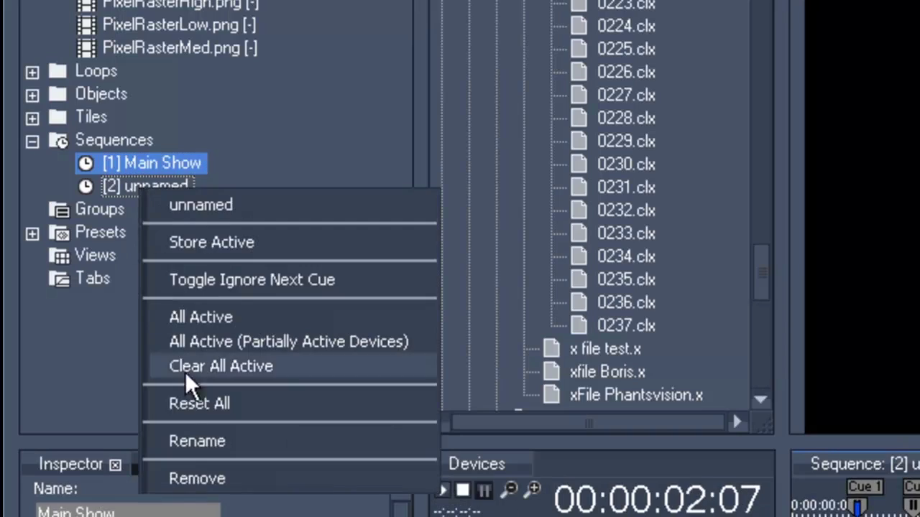
left_click(188, 439)
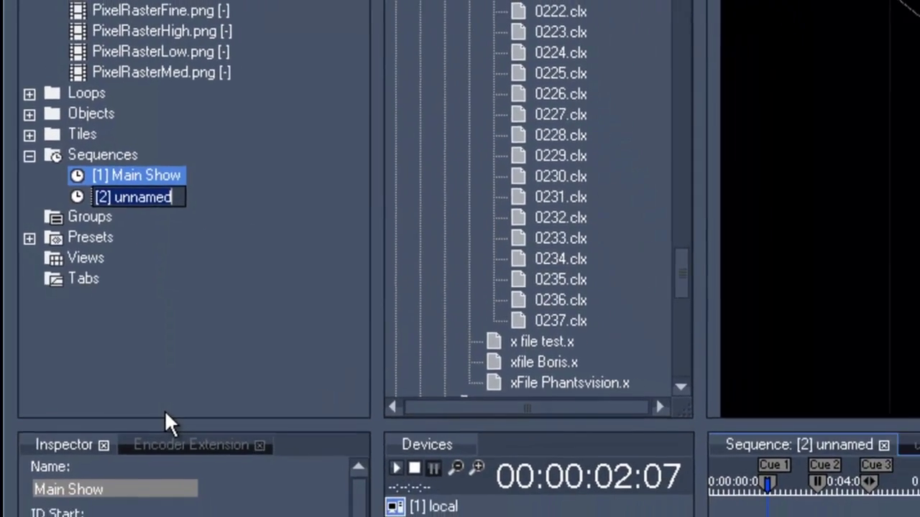
type("PIP")
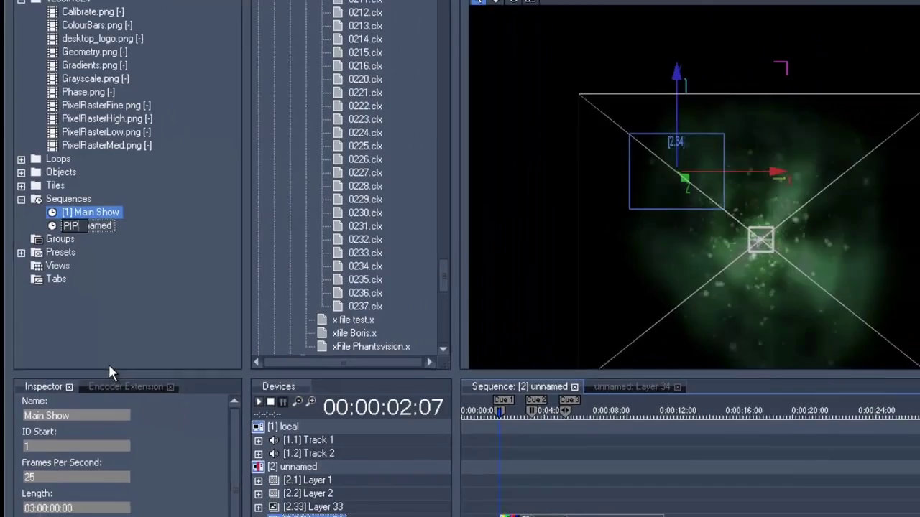
key("Return")
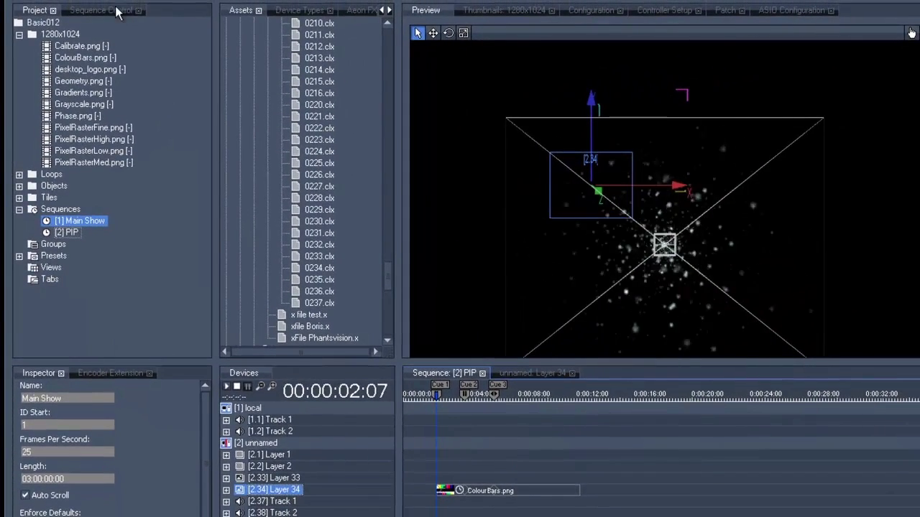
Run the PIP sequence independently while Main Show keeps playing, to test the ColourBars.png fade and its pause cues
left_click(81, 12)
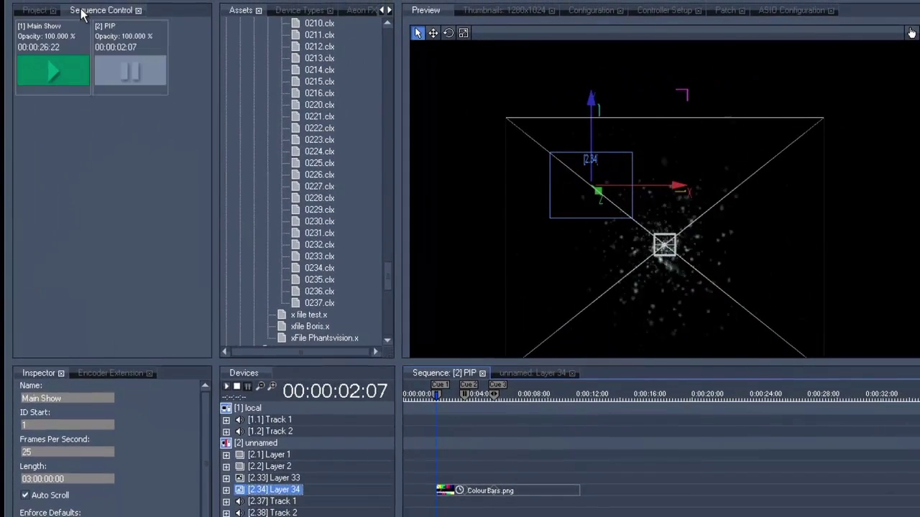
left_click(129, 71)
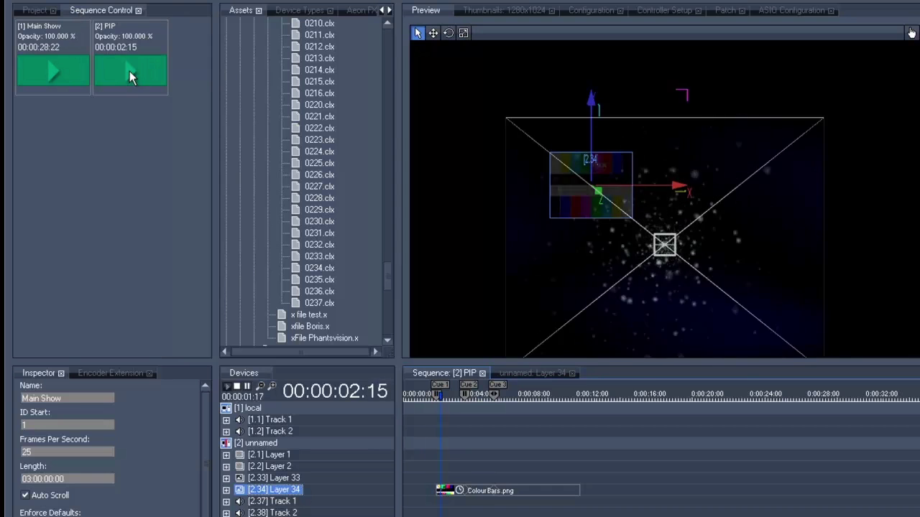
left_click(129, 72)
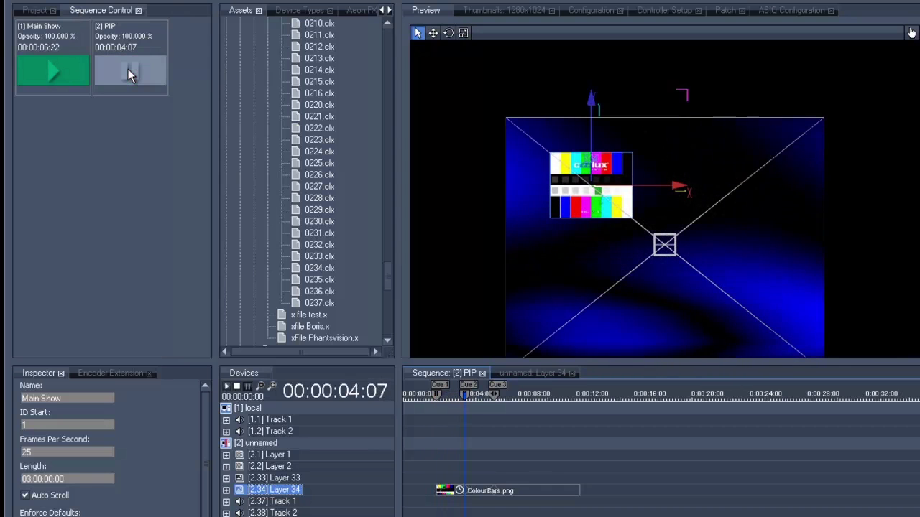